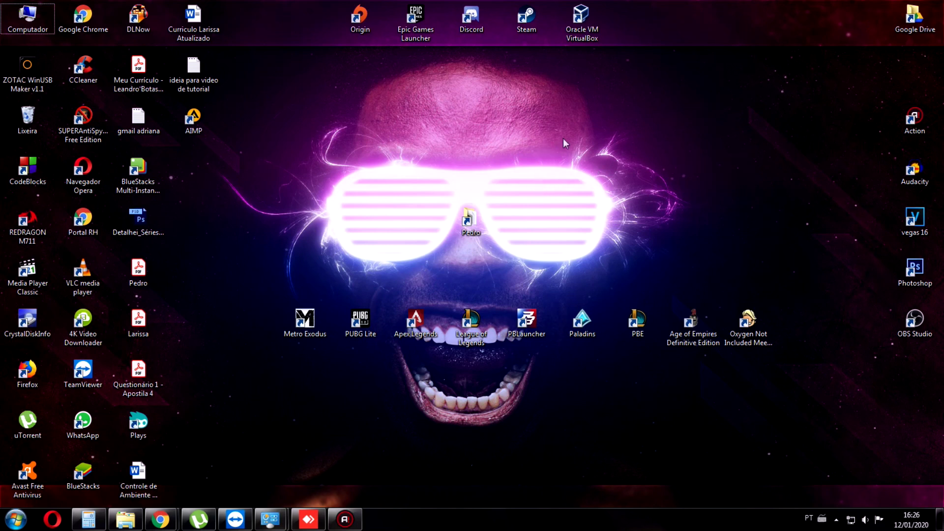
right_click(581, 148)
click(626, 202)
drag(302, 156, 566, 281)
right_click(710, 165)
click(728, 215)
drag(537, 208, 489, 208)
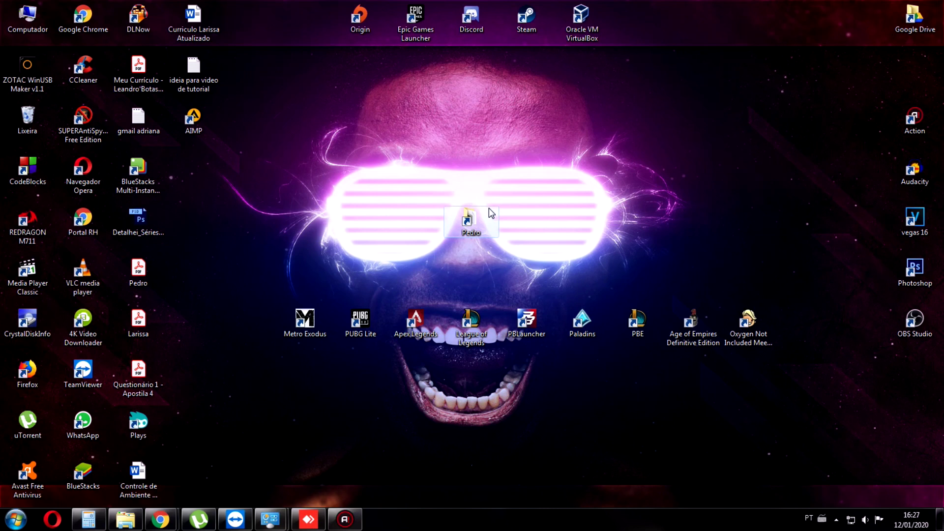
click(673, 198)
right_click(675, 199)
click(708, 250)
drag(616, 159, 323, 267)
right_click(318, 264)
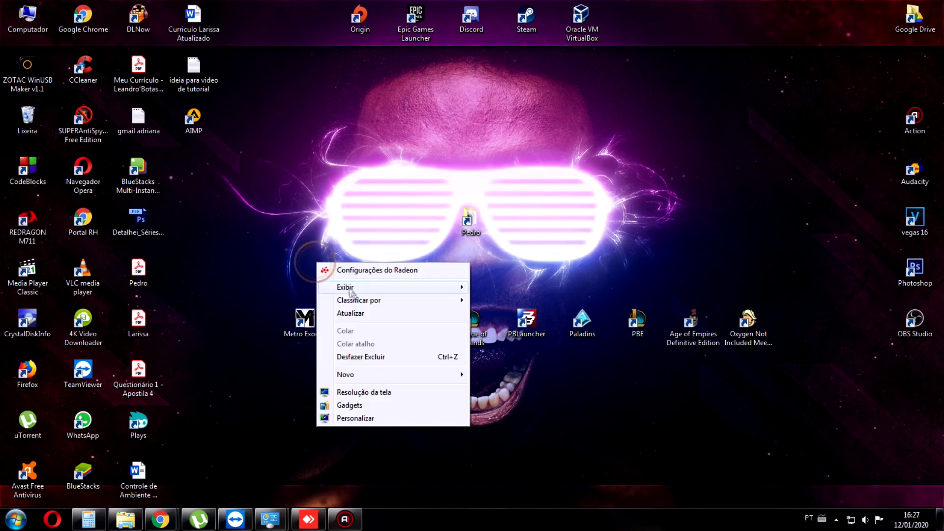
click(344, 314)
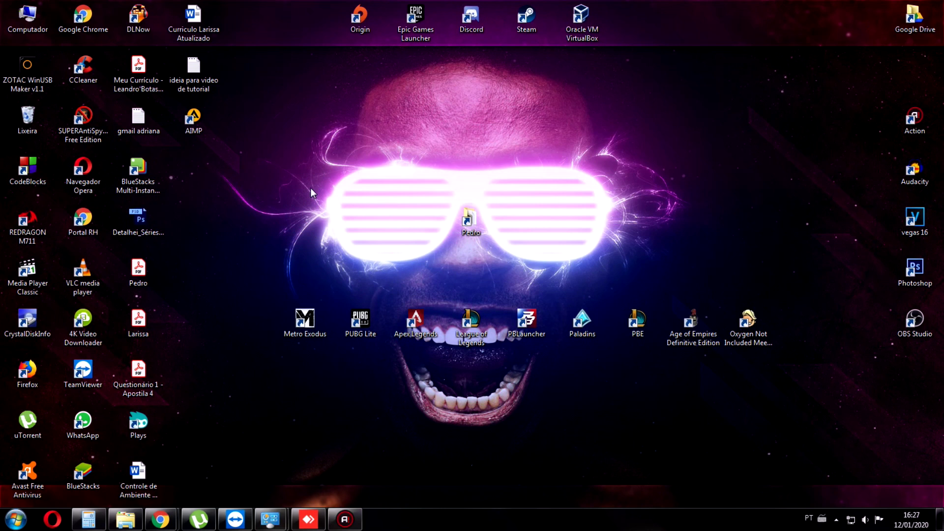
Step: Find Configurar Java by searching for "java", open the Java Control Panel, and start an immediate update check
key(super)
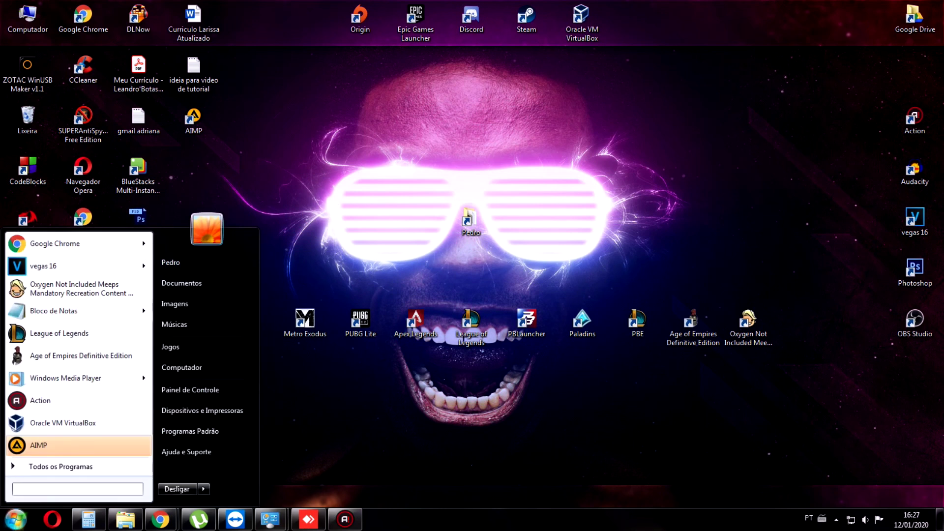
text(java)
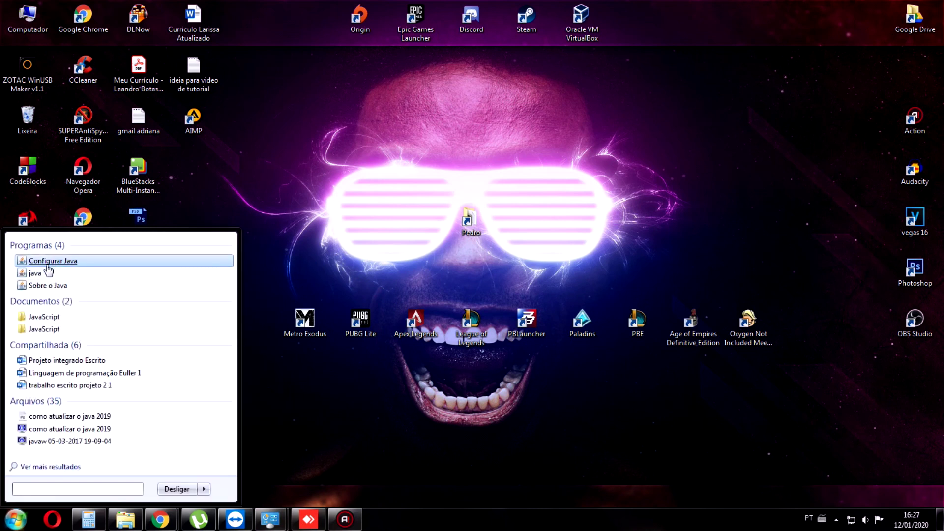
click(65, 266)
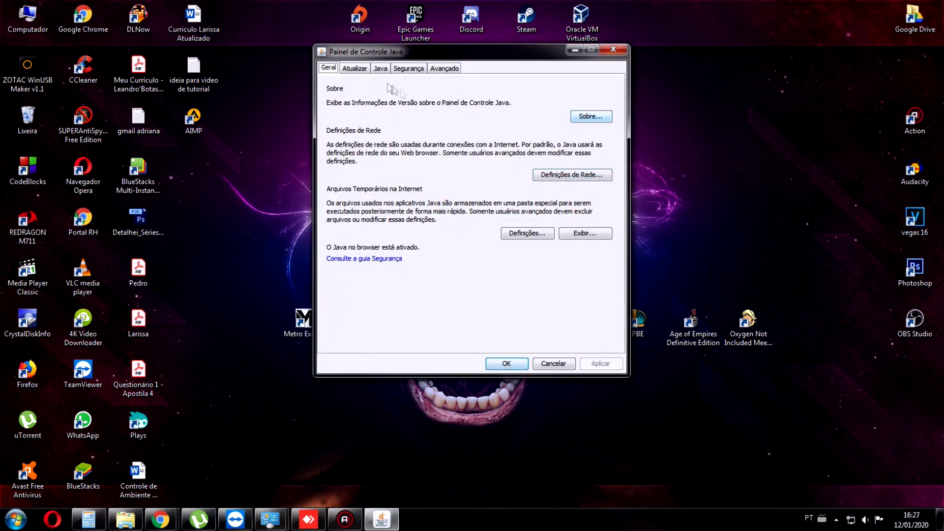
click(353, 67)
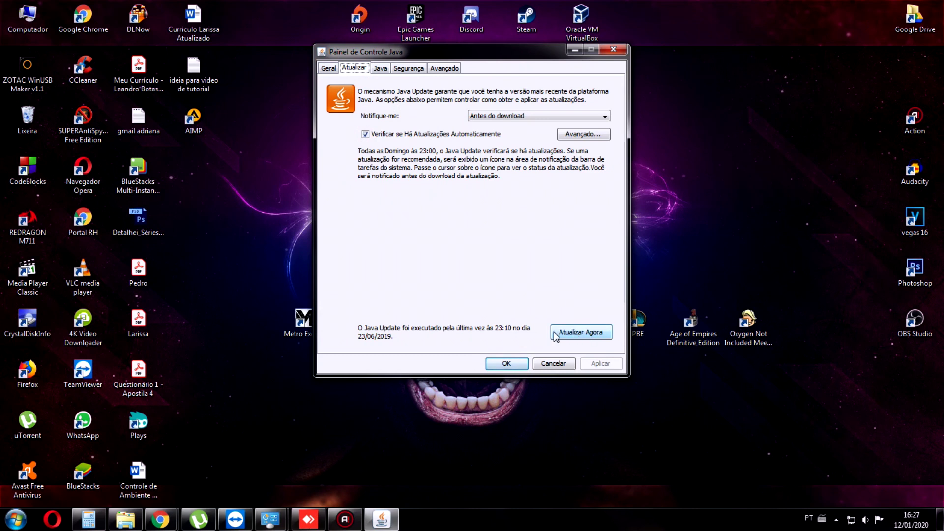
click(578, 334)
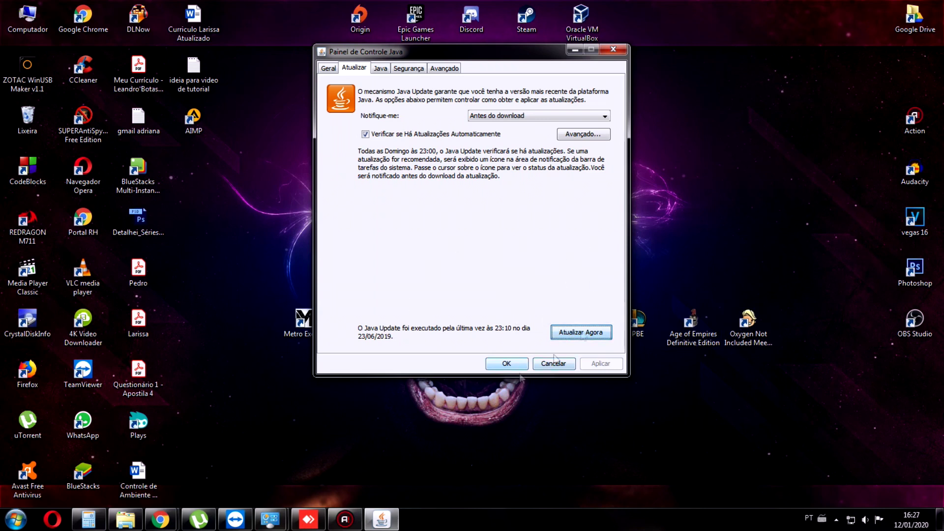
click(382, 520)
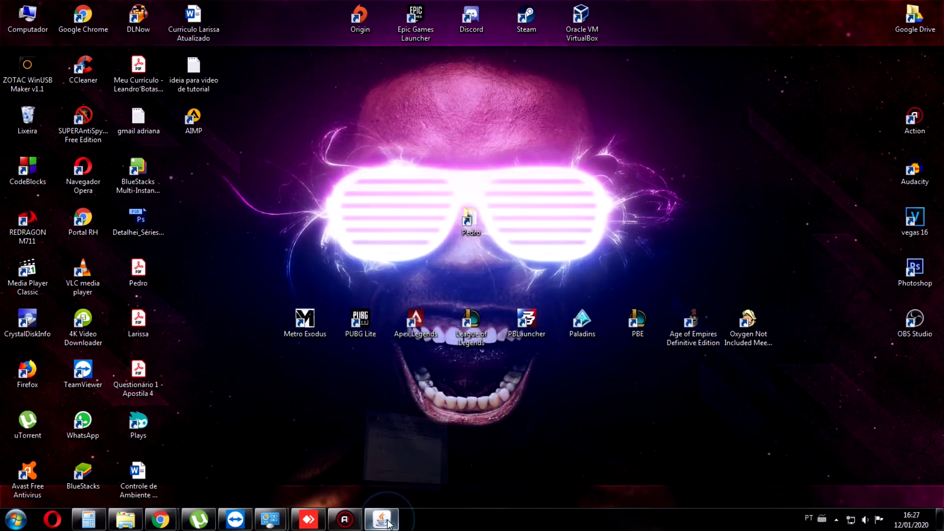
click(382, 520)
right_click(767, 231)
click(802, 281)
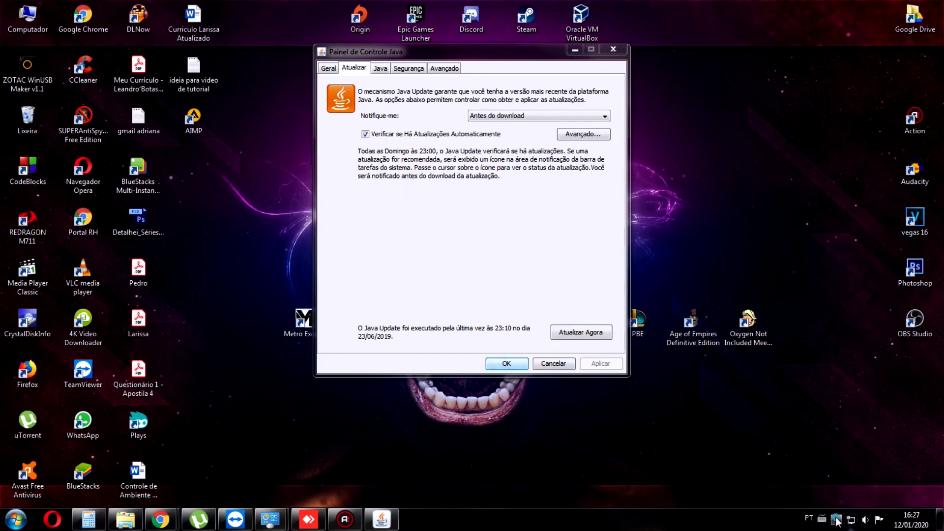
Step: Open the pending Java update from the hidden notification icons and start its installation
click(836, 520)
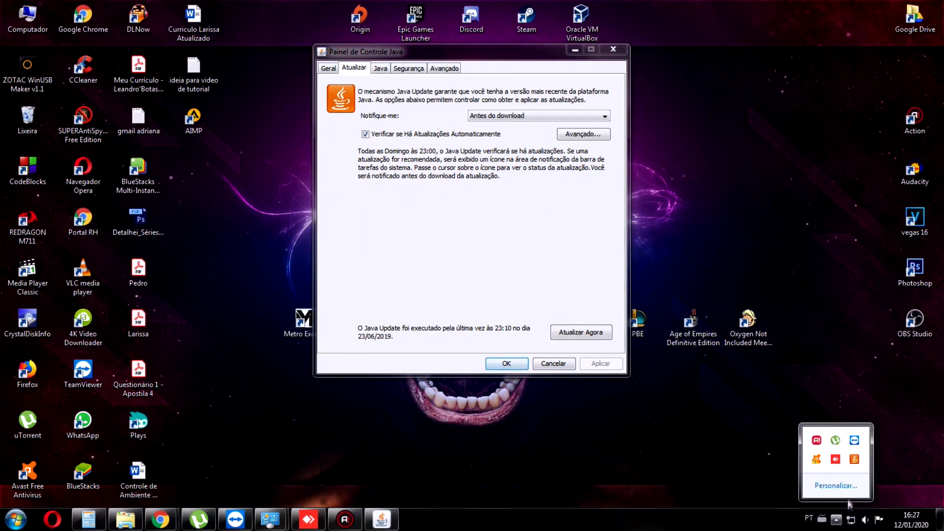
click(854, 461)
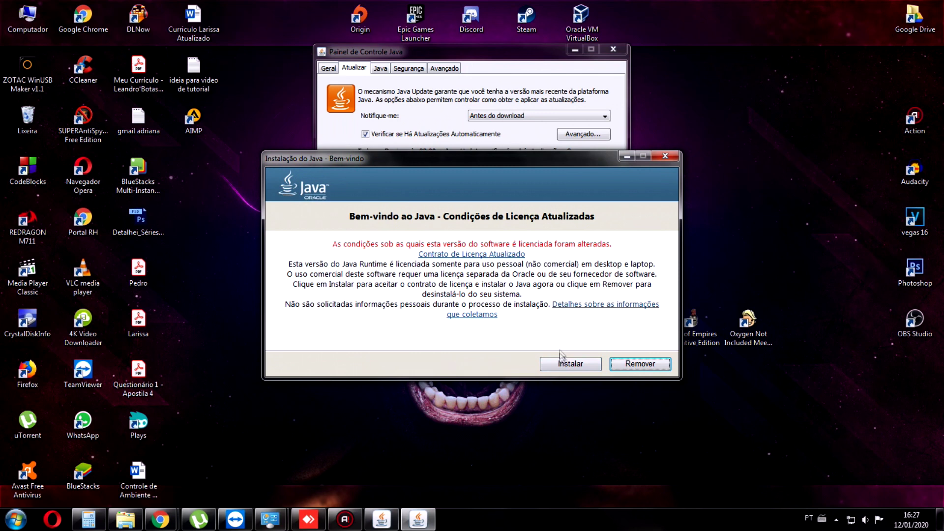
click(581, 365)
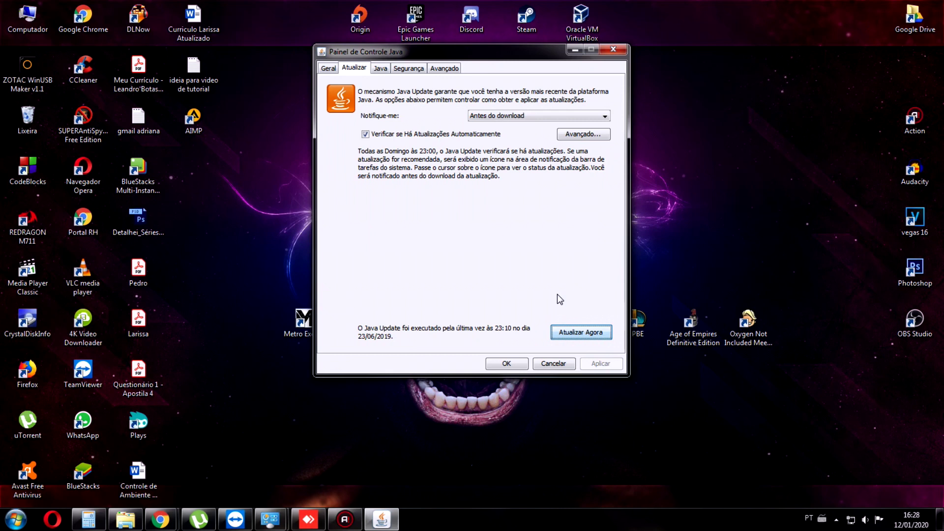
Step: Confirm and close the Java Control Panel, and close the completed Java installation window
click(510, 367)
click(836, 519)
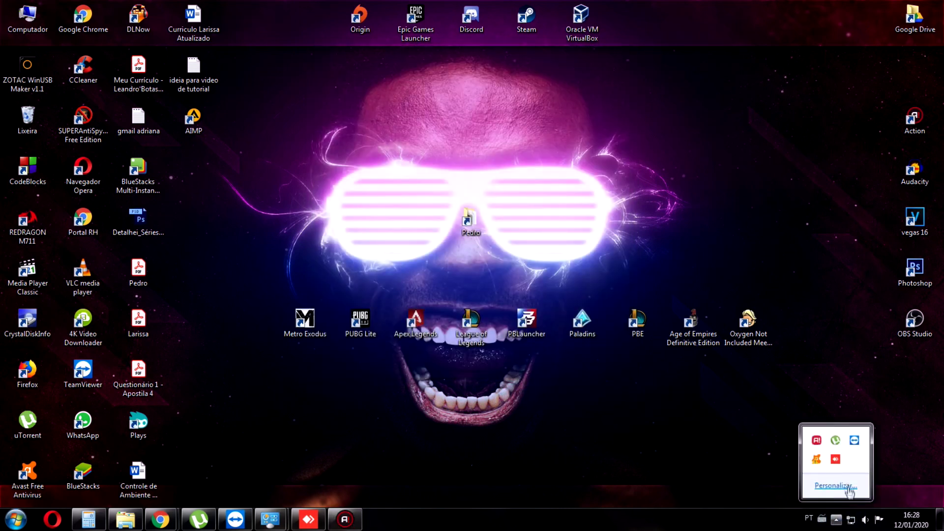
right_click(774, 124)
click(807, 173)
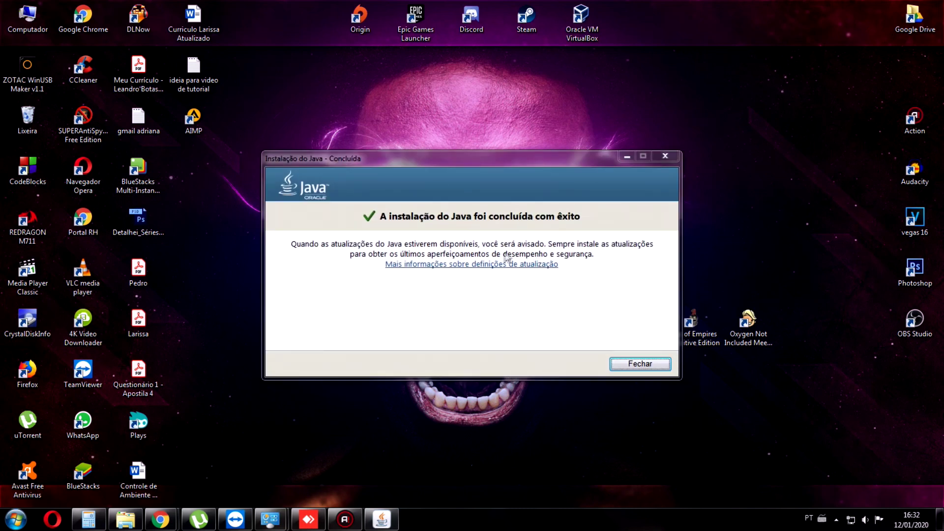
click(640, 364)
right_click(583, 201)
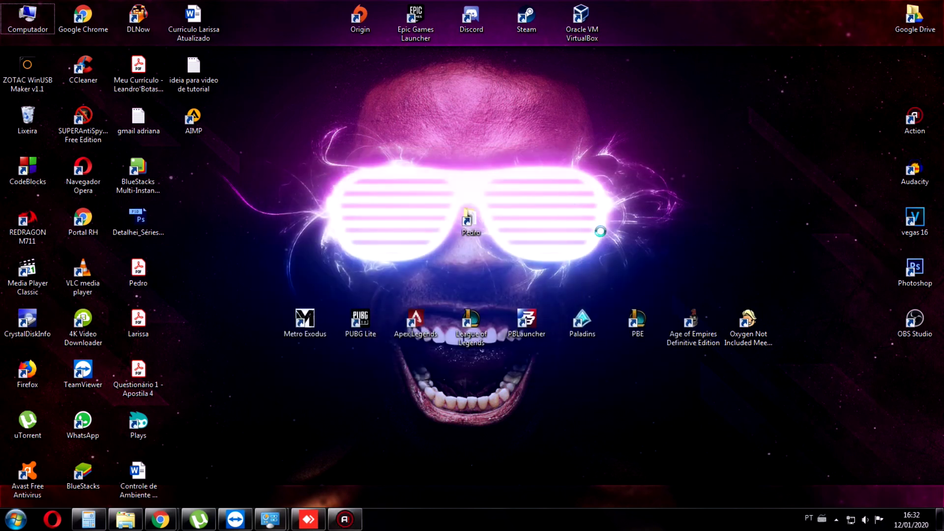
click(610, 250)
right_click(382, 172)
click(419, 214)
Step: Switch to the Oracle Java Archive page in Google Chrome and show it in its original language at the Java SE list
mouse_move(160, 519)
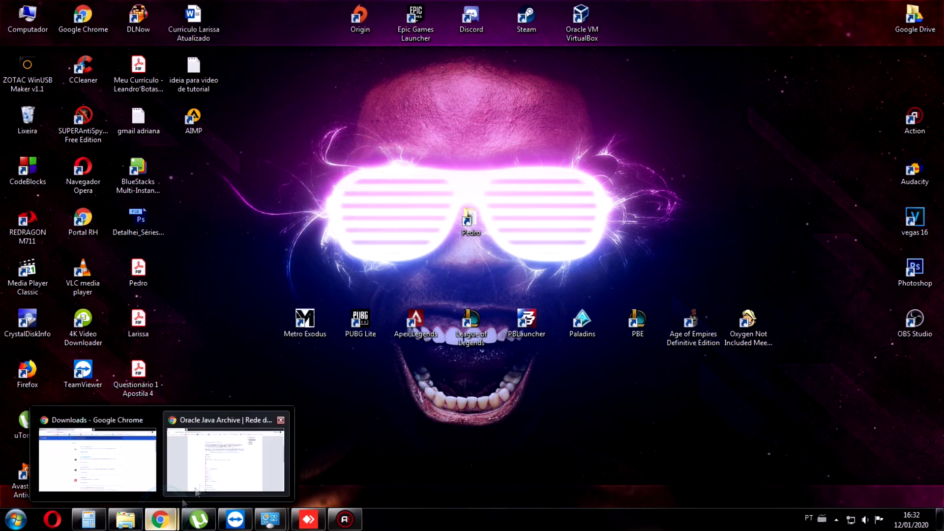
click(224, 455)
scroll(564, 225, up, 4)
scroll(502, 222, down, 5)
scroll(499, 220, down, 6)
scroll(489, 234, up, 3)
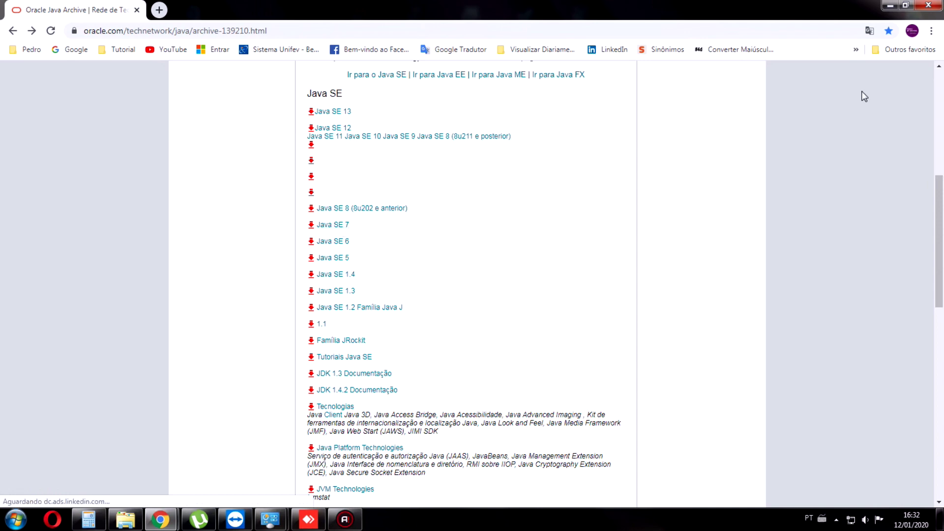
scroll(845, 132, up, 6)
scroll(844, 132, up, 1)
click(869, 31)
click(812, 85)
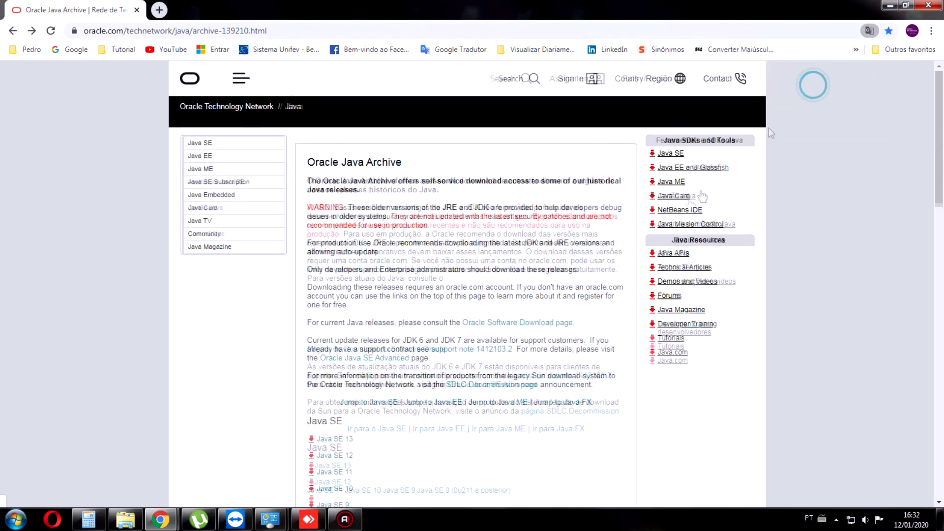
scroll(432, 290, down, 5)
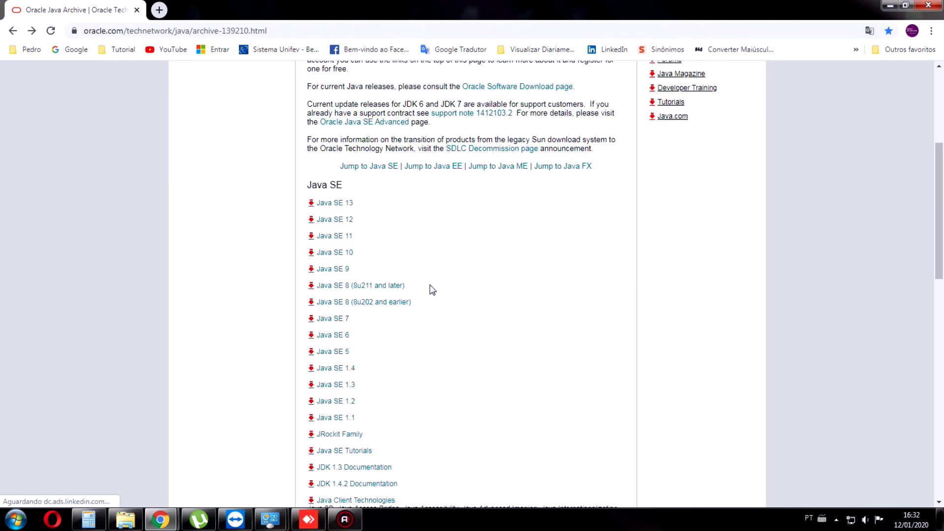
click(346, 319)
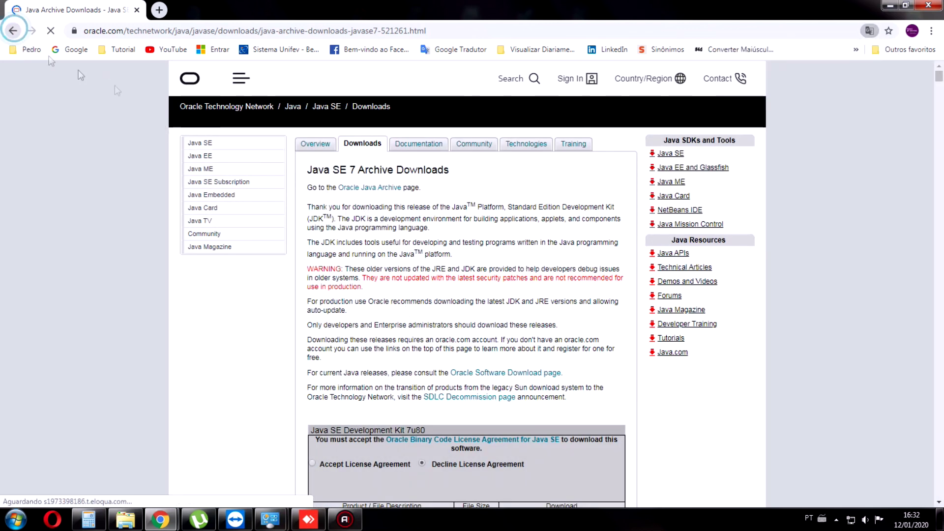
key(alt+Left)
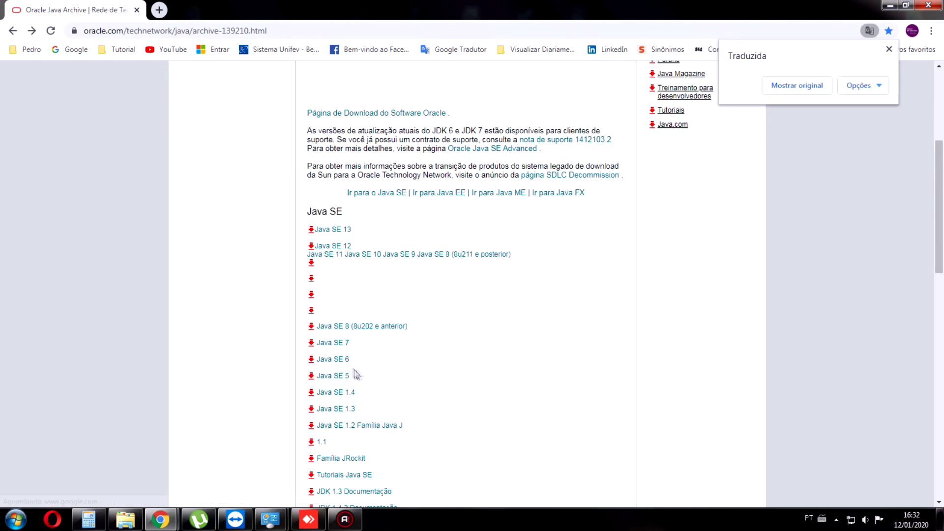
click(816, 87)
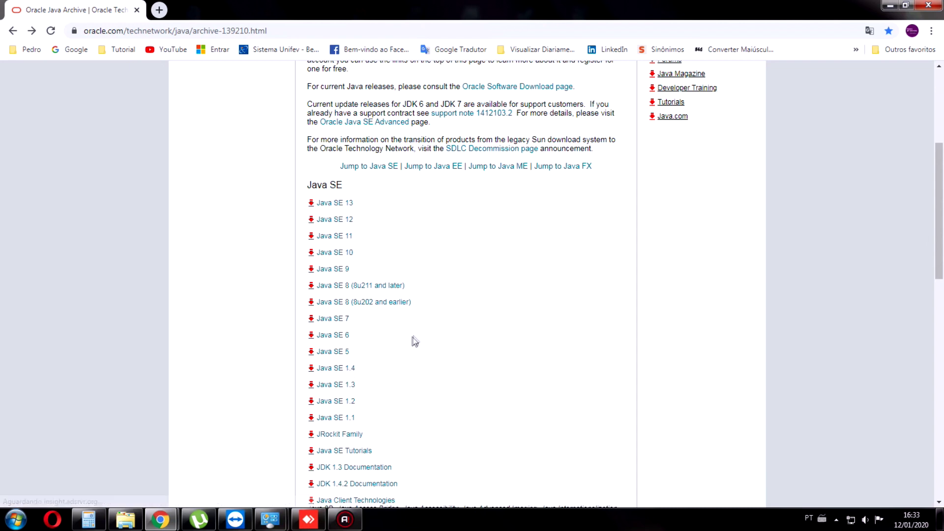
Step: Open the Java SE 7 archive downloads and accept the license agreement for Java SE Runtime Environment 7u80
click(334, 319)
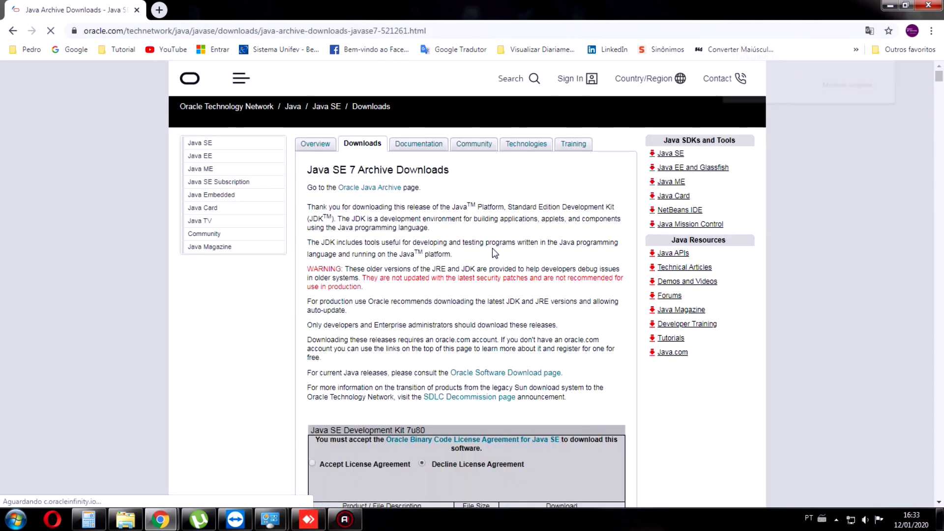
scroll(477, 275, down, 6)
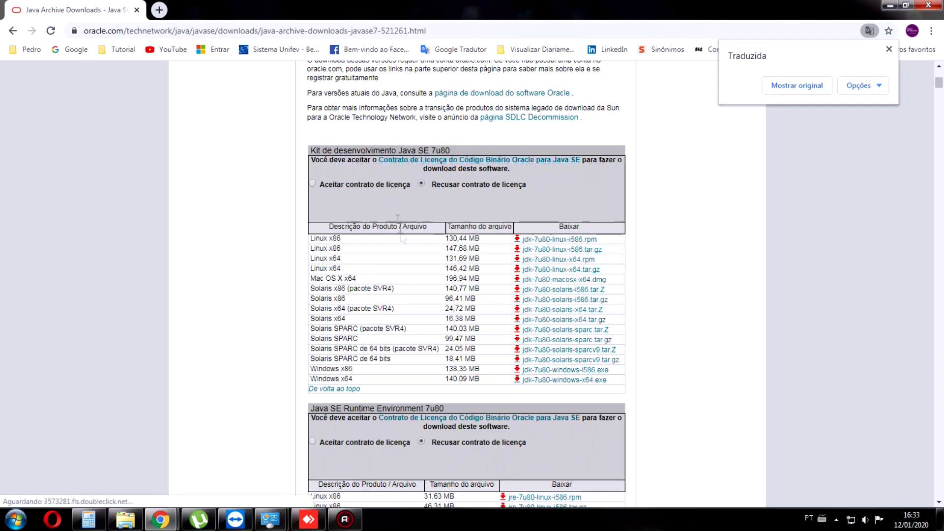
scroll(408, 246, down, 5)
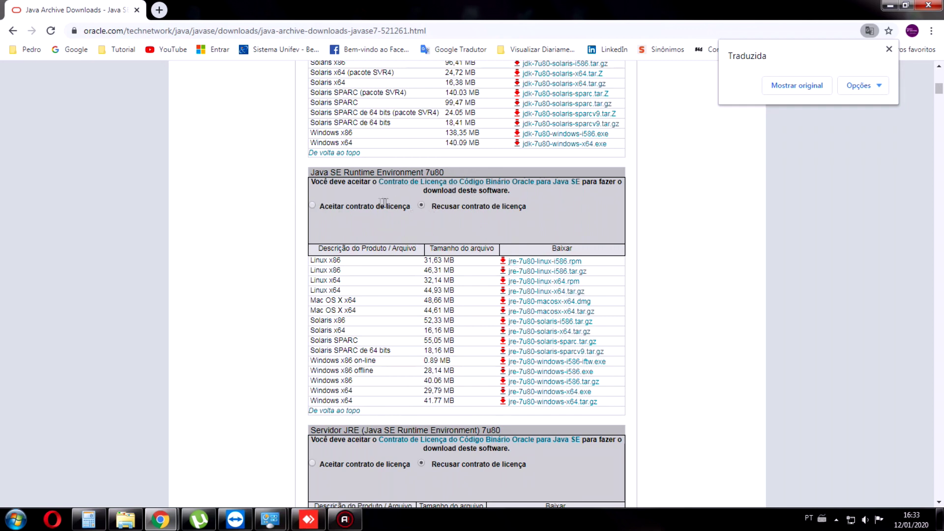
click(313, 205)
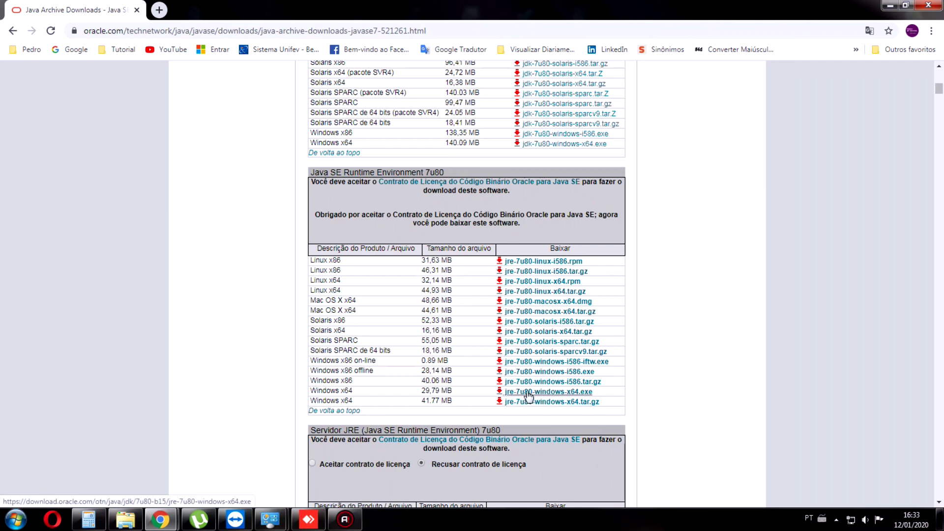
Step: Highlight the Windows x64 entry and check the system type in the computer's properties, closing the system window
drag(367, 394, 314, 387)
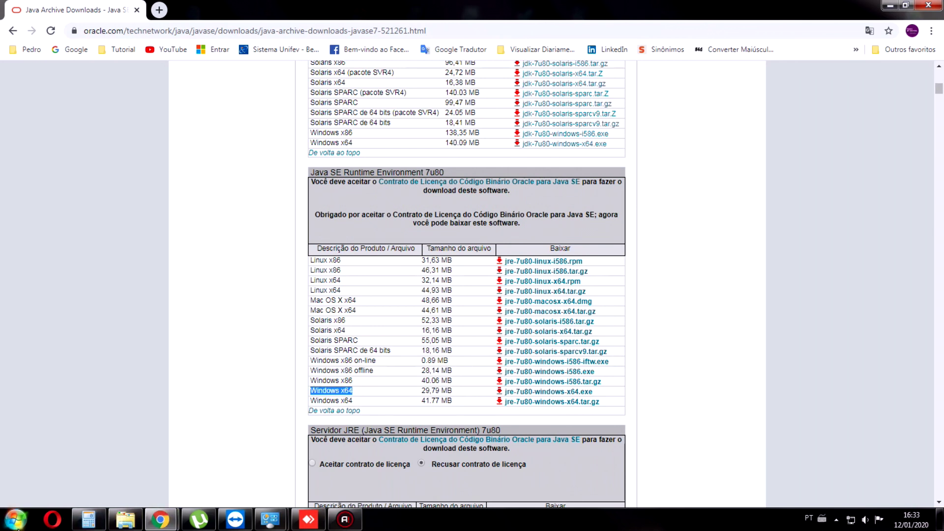
click(15, 520)
right_click(178, 369)
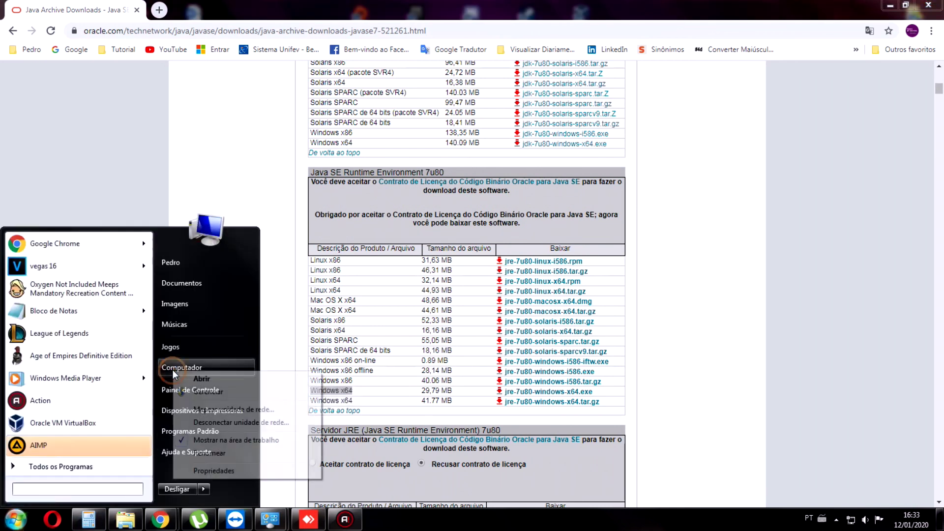
click(204, 471)
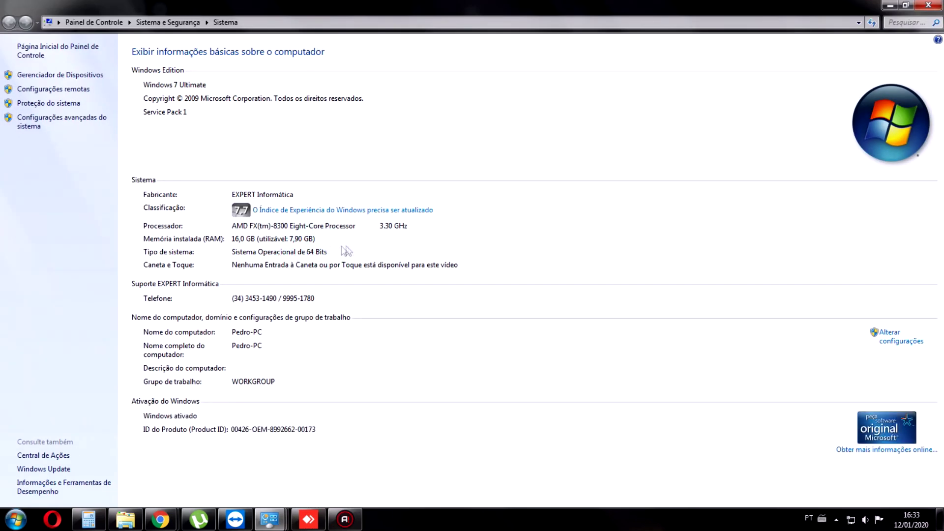
click(929, 5)
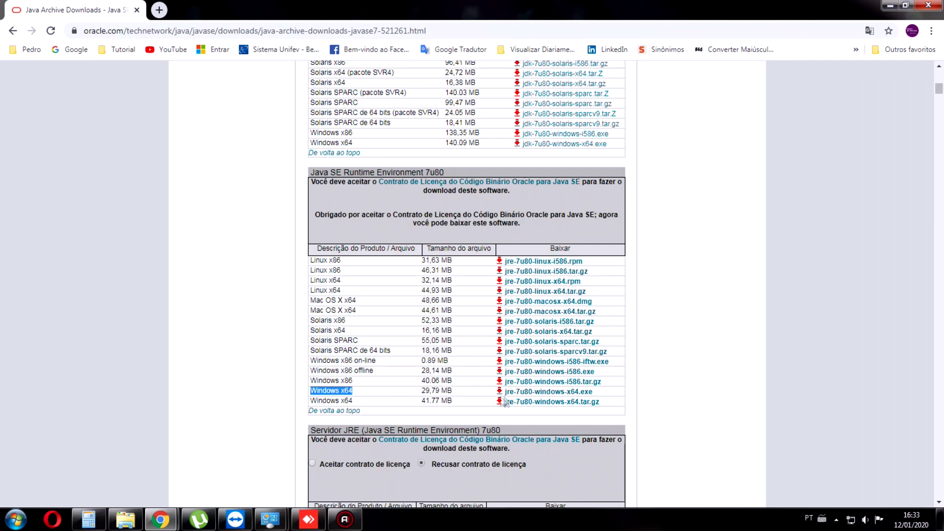
Step: Download jre-7u80-windows-x64.exe, signing in with the prefilled Oracle account credentials
click(526, 394)
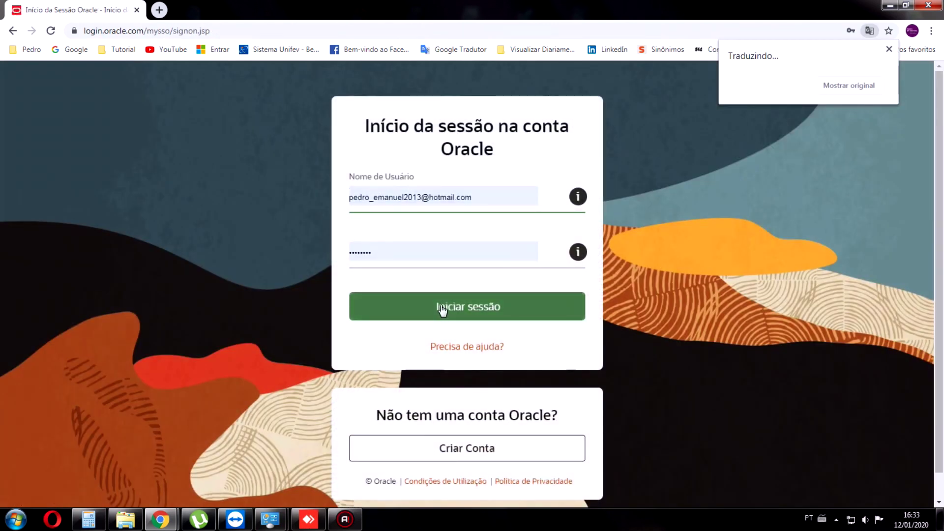
click(442, 308)
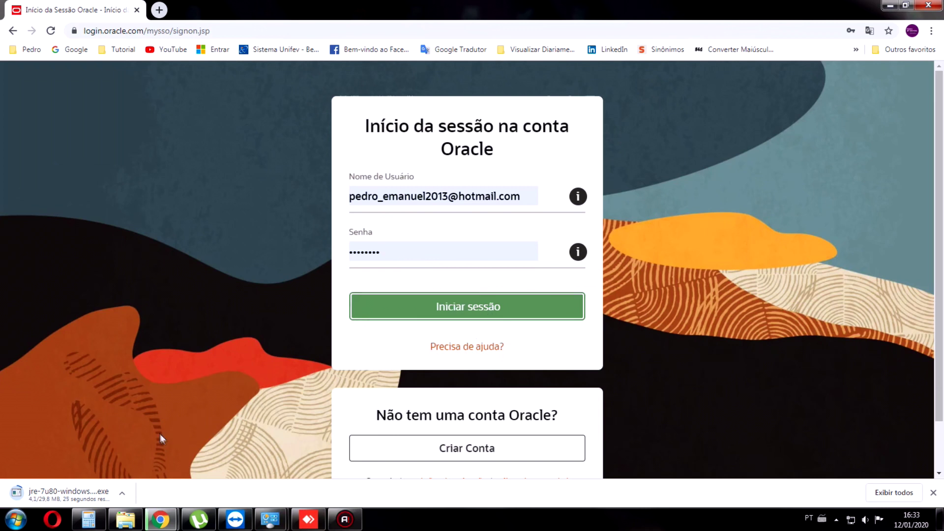
Step: Open the form for creating a new Oracle account from the sign-in page
scroll(473, 357, down, 2)
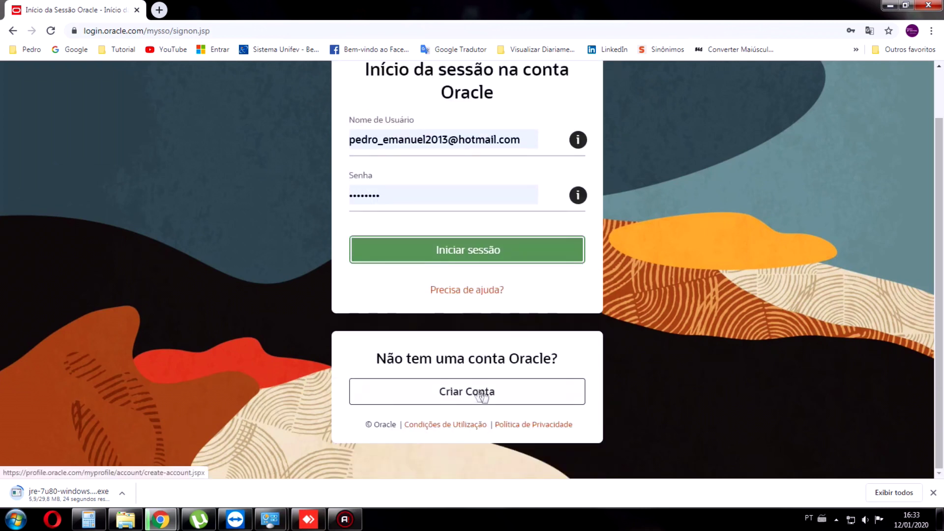
click(453, 396)
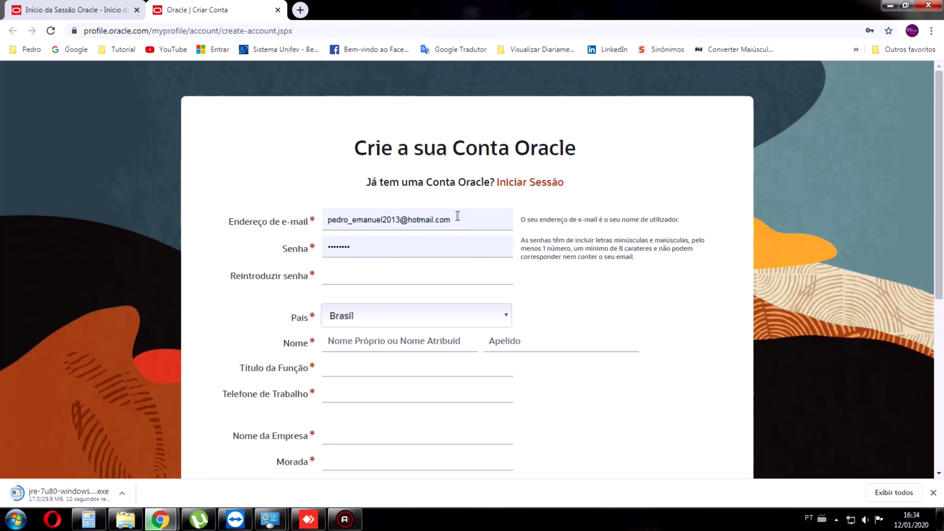
Step: Examine the required fields of the Oracle account form, from the e-mail address and password down to the postal code
click(458, 217)
click(483, 212)
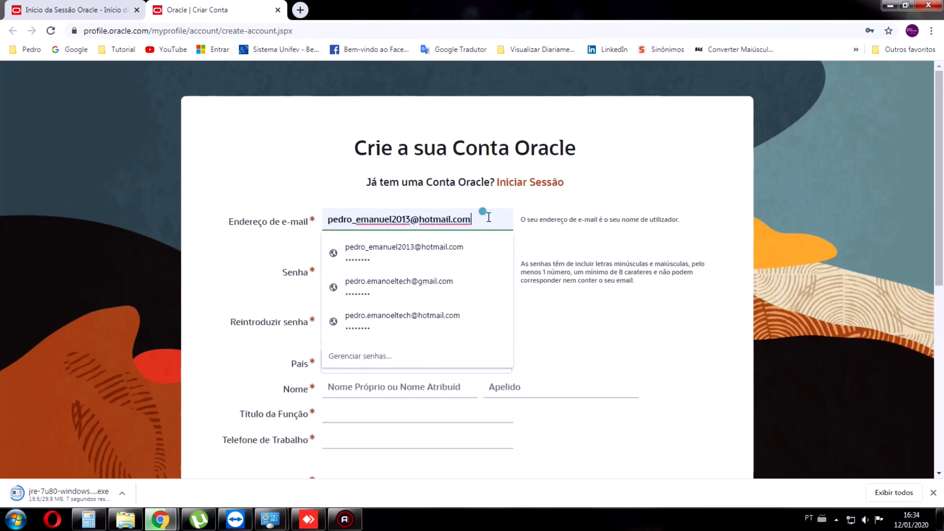
click(593, 178)
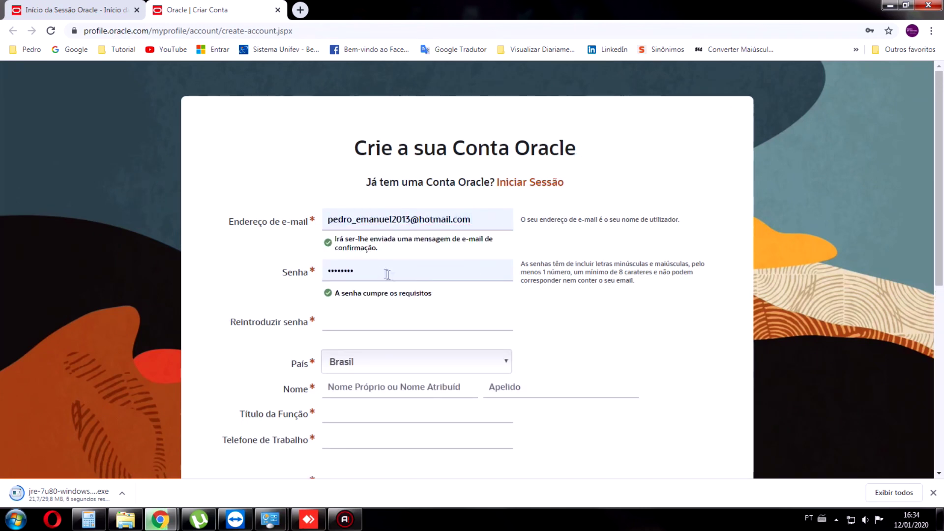
click(489, 219)
click(479, 210)
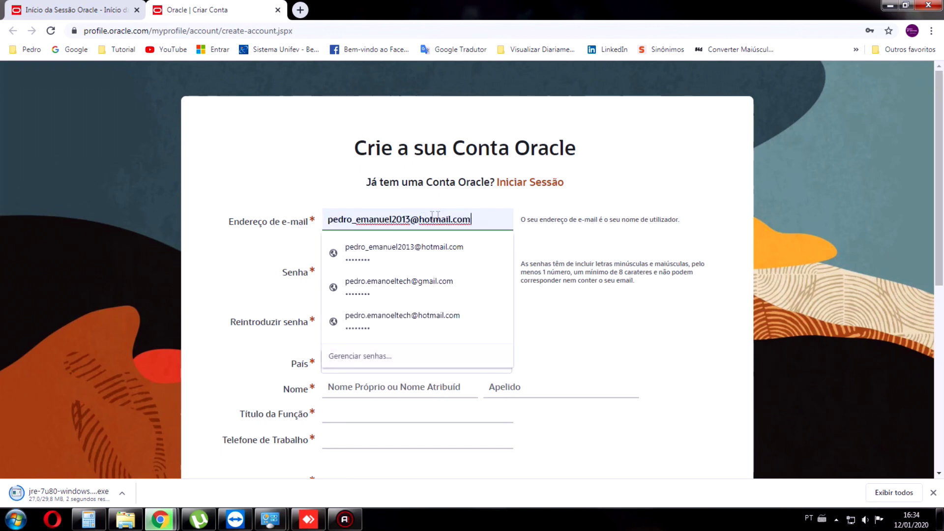
click(548, 240)
click(441, 270)
click(259, 326)
click(339, 322)
click(259, 355)
scroll(370, 320, down, 2)
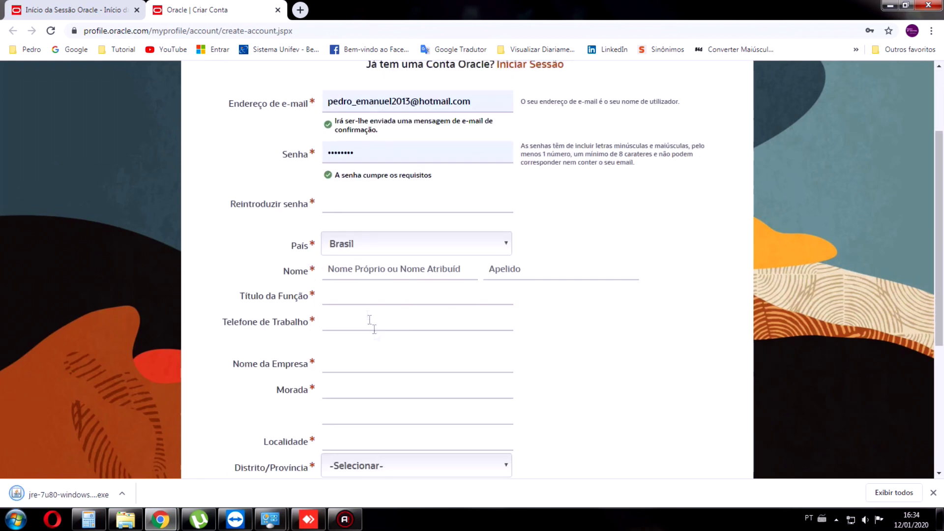
scroll(321, 304, down, 2)
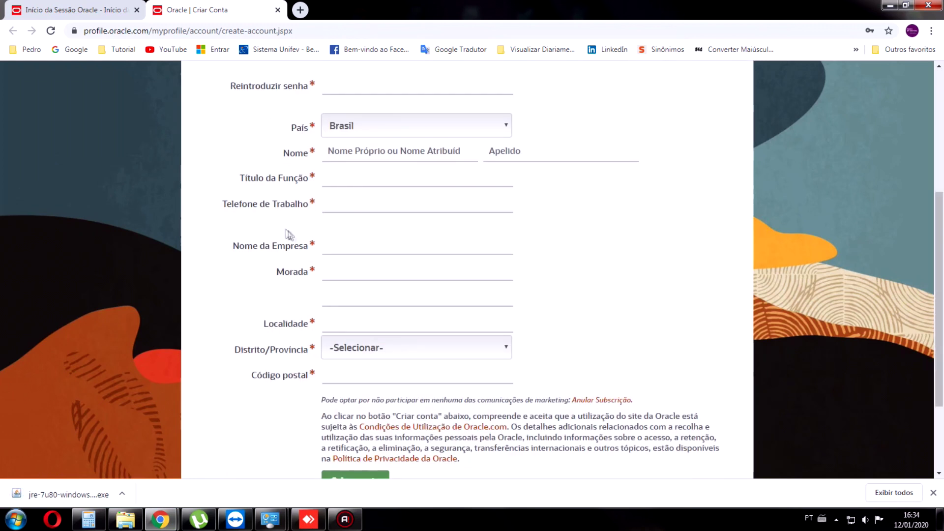
scroll(346, 246, down, 2)
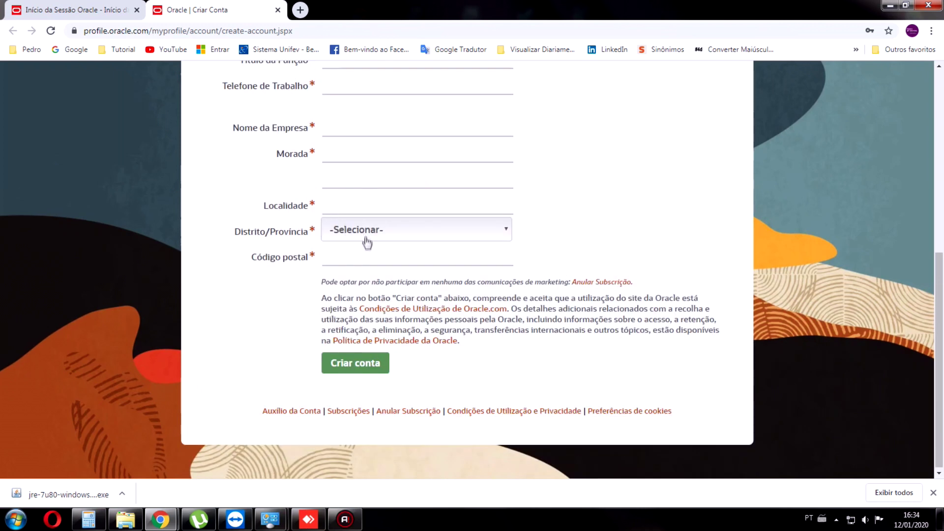
Step: Choose Amapá as the state/province in the Oracle account form and review the remaining fields
click(355, 234)
click(354, 290)
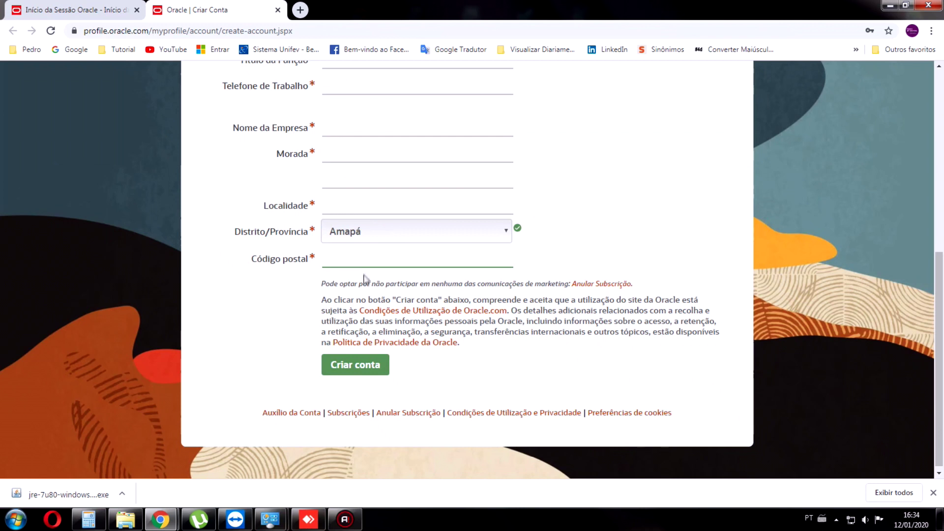
scroll(364, 279, up, 2)
click(323, 319)
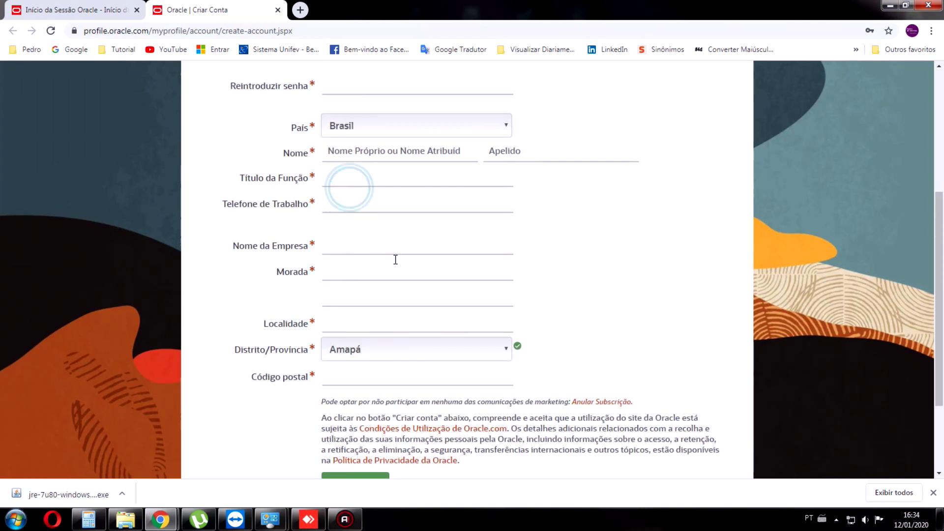
scroll(395, 260, down, 2)
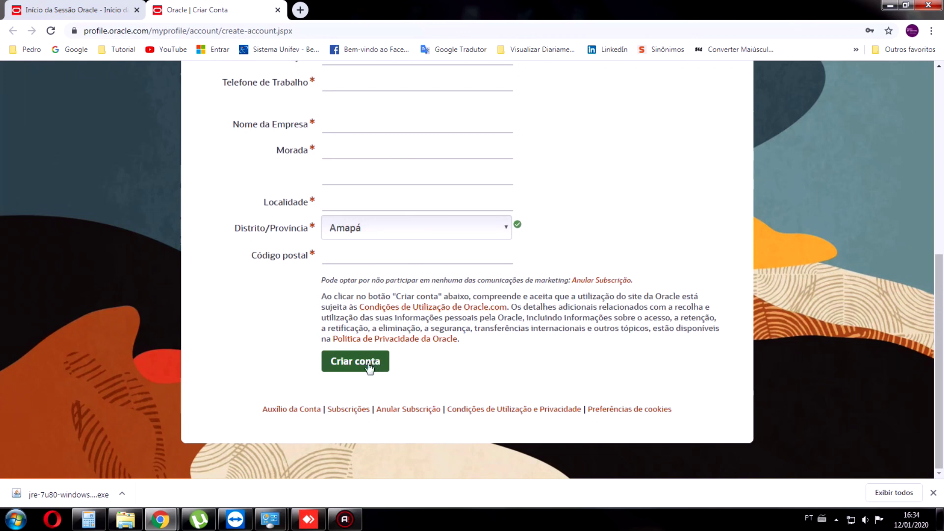
scroll(411, 231, up, 6)
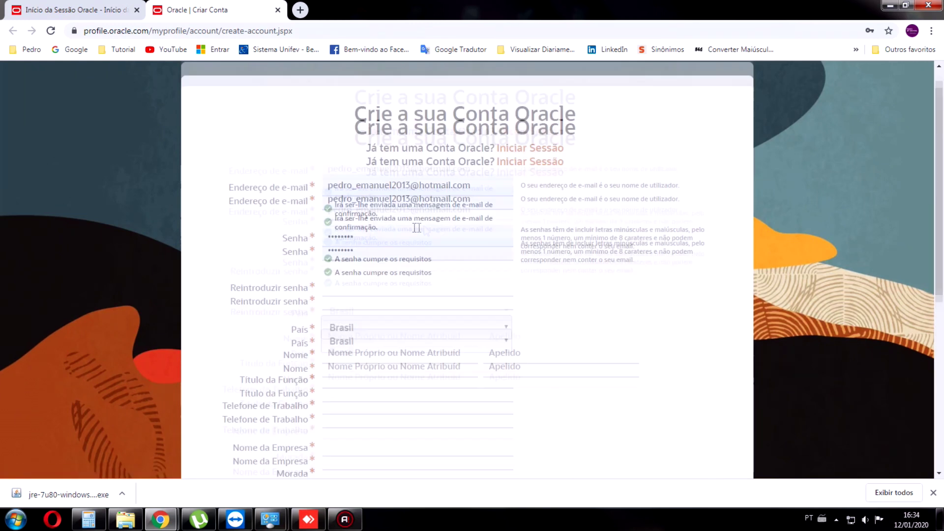
Step: Switch to the Outlook inbox in a new browser tab, open the newest message, and close that tab
click(269, 227)
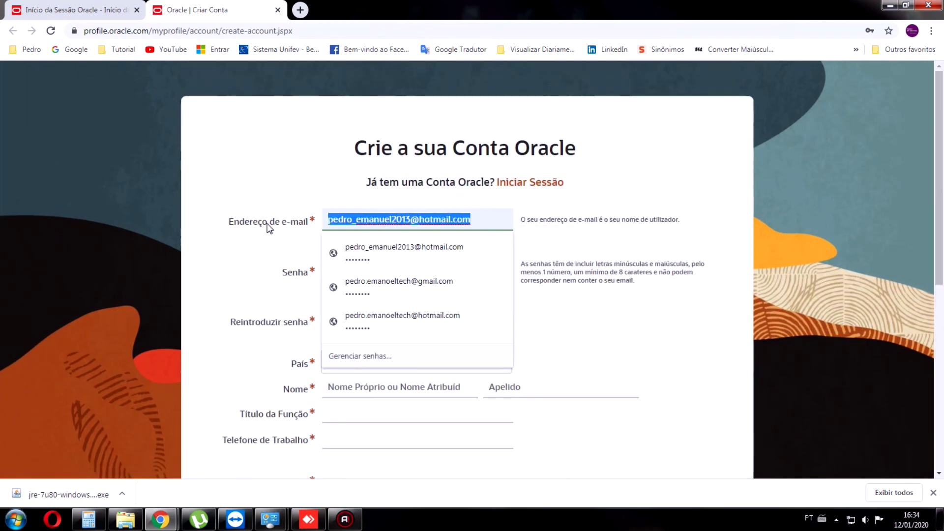
click(360, 218)
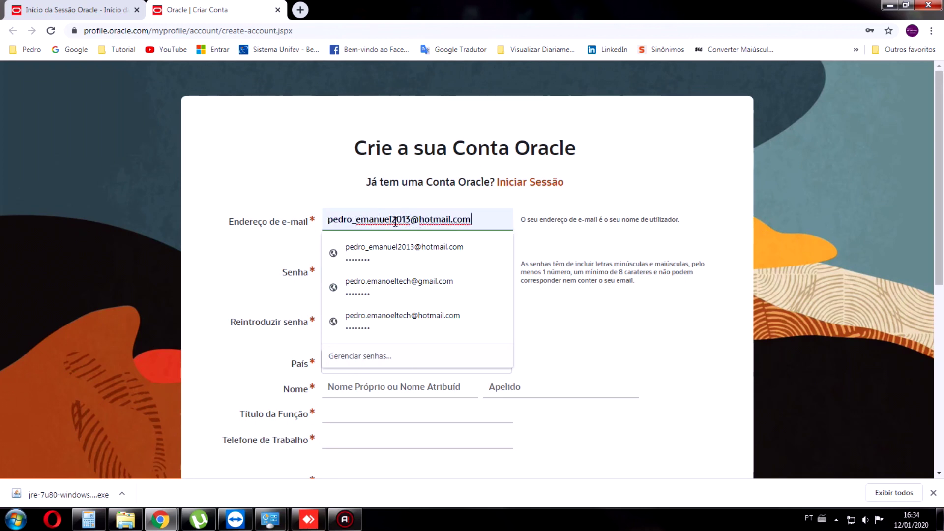
click(306, 10)
click(220, 48)
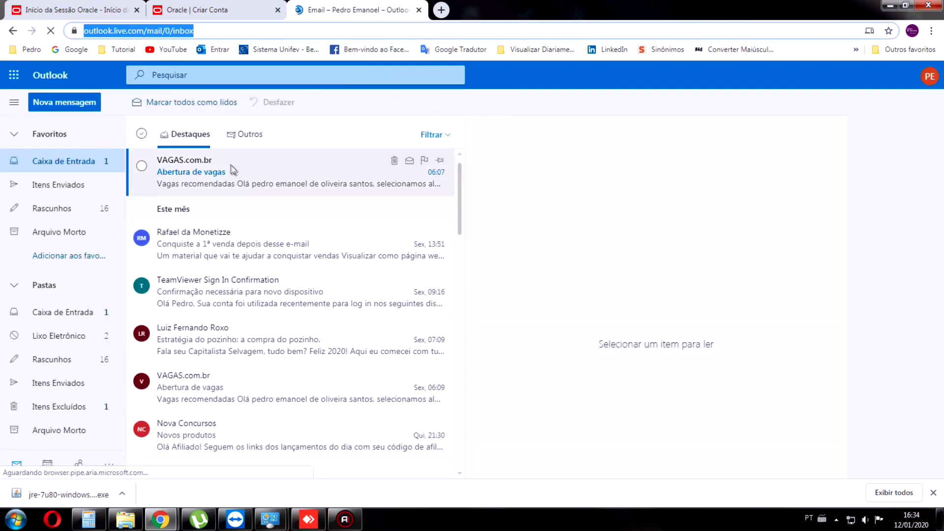
click(233, 170)
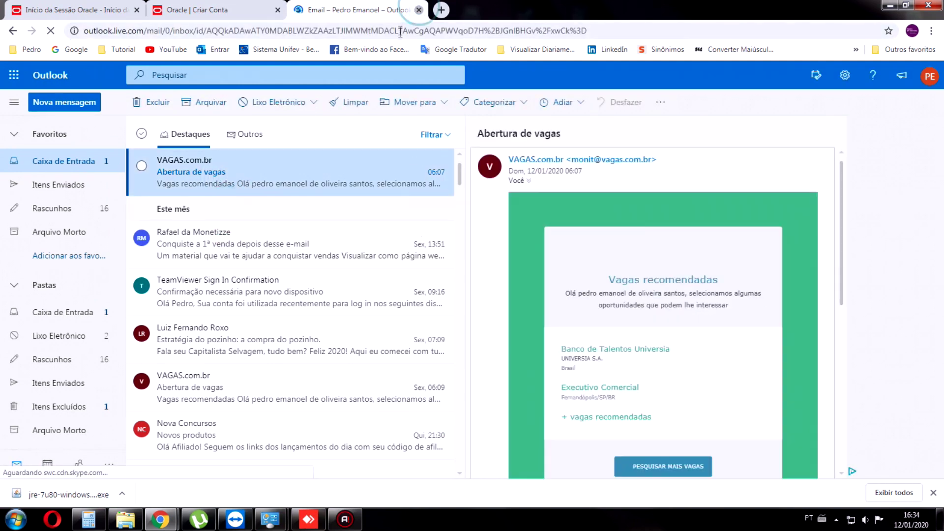
click(419, 10)
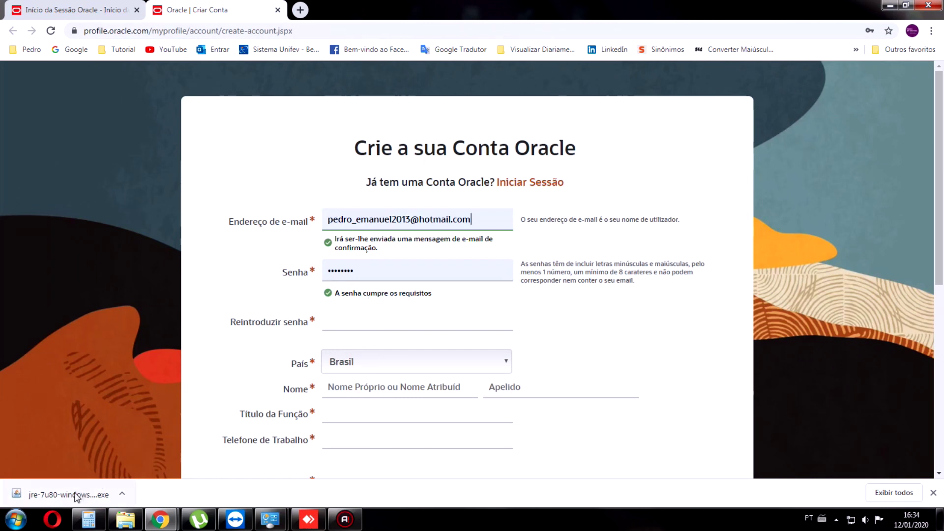
Step: Run the downloaded jre-7u80-windows-x64.exe, minimize the browser, and install Java in the default destination folder, closing the installer
click(52, 498)
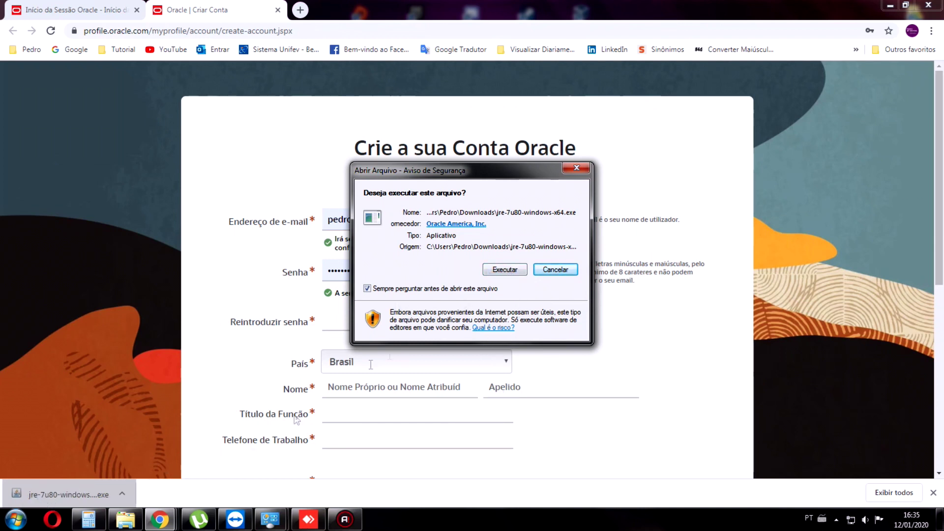
click(521, 271)
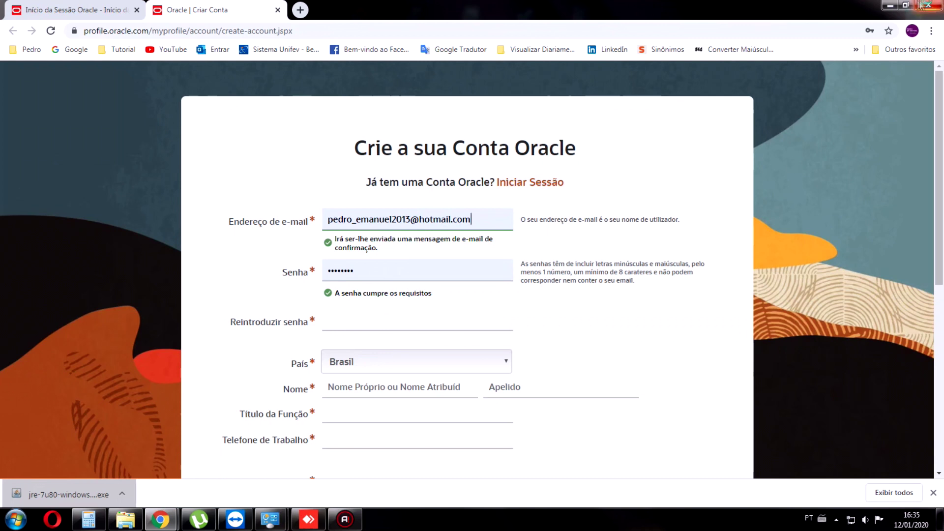
click(883, 6)
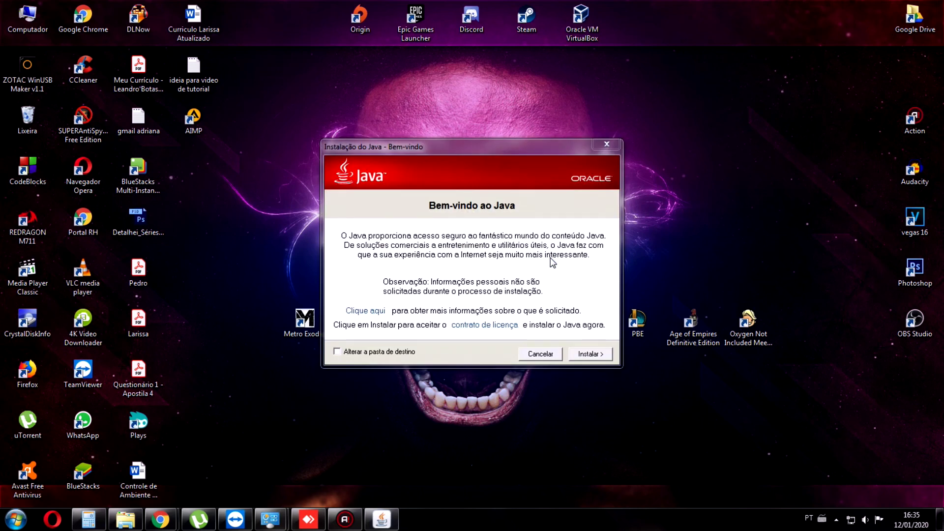
click(591, 354)
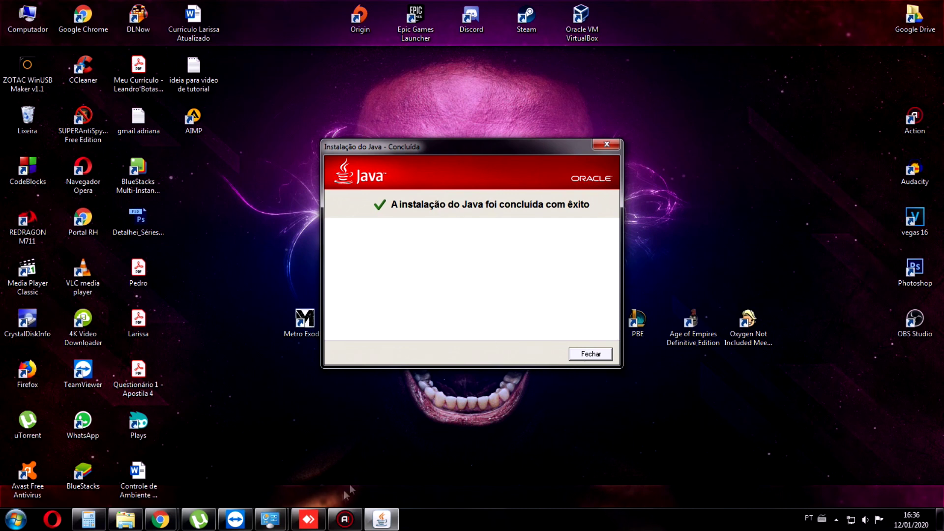
click(588, 360)
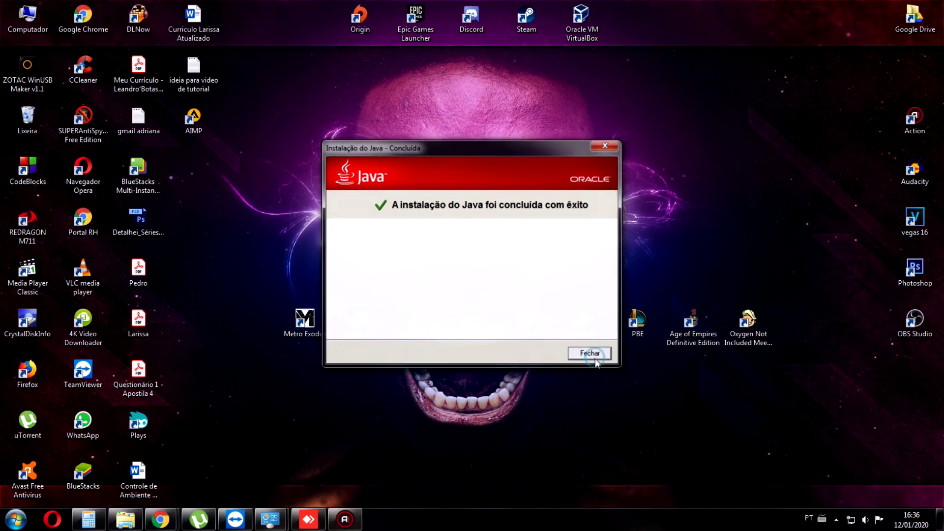
right_click(589, 160)
click(644, 213)
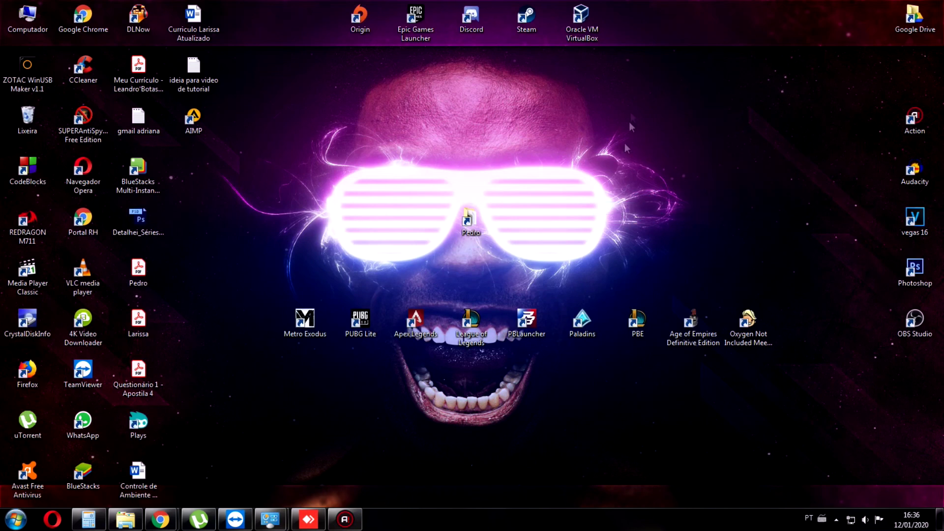
key(super)
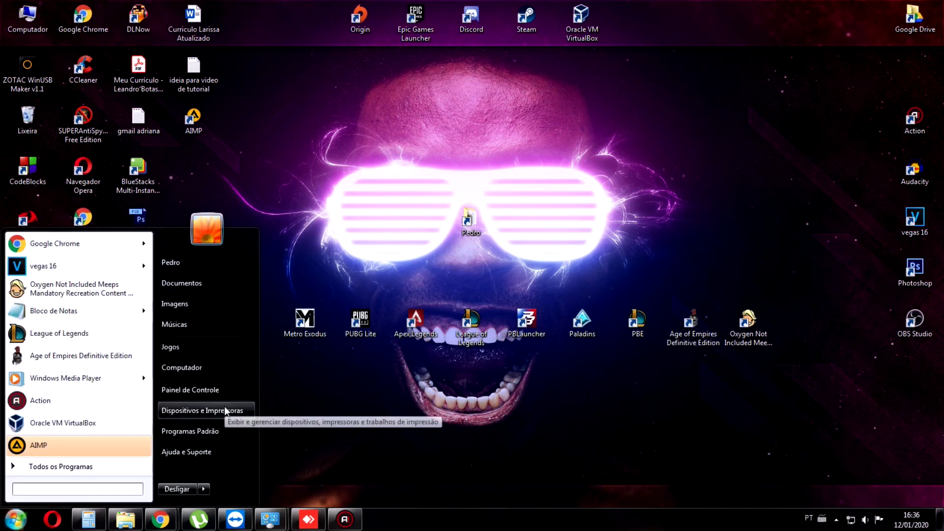
click(238, 409)
click(871, 70)
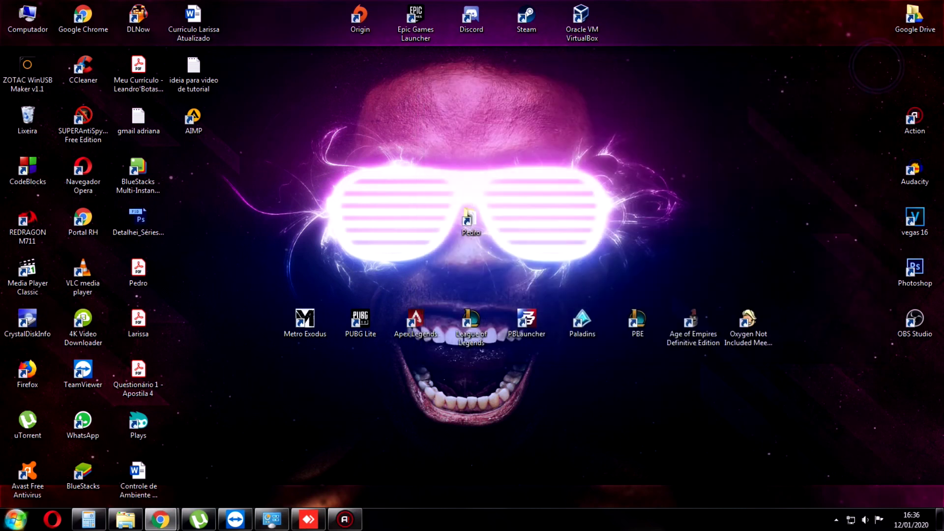
Step: Open the list of installed programs from the Windows Control Panel, maximize it, and find the Java entries
key(super)
click(204, 388)
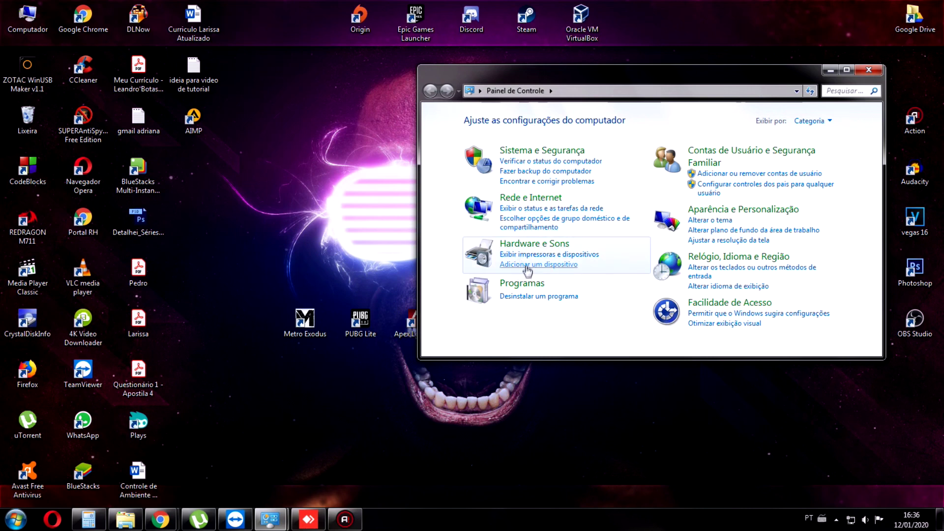
click(521, 284)
click(644, 121)
key(super+Up)
click(529, 259)
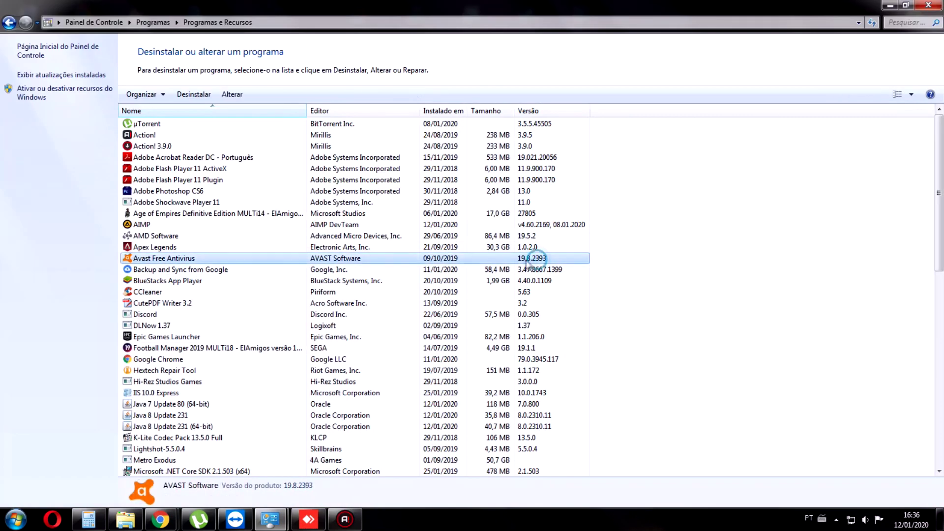
key(j)
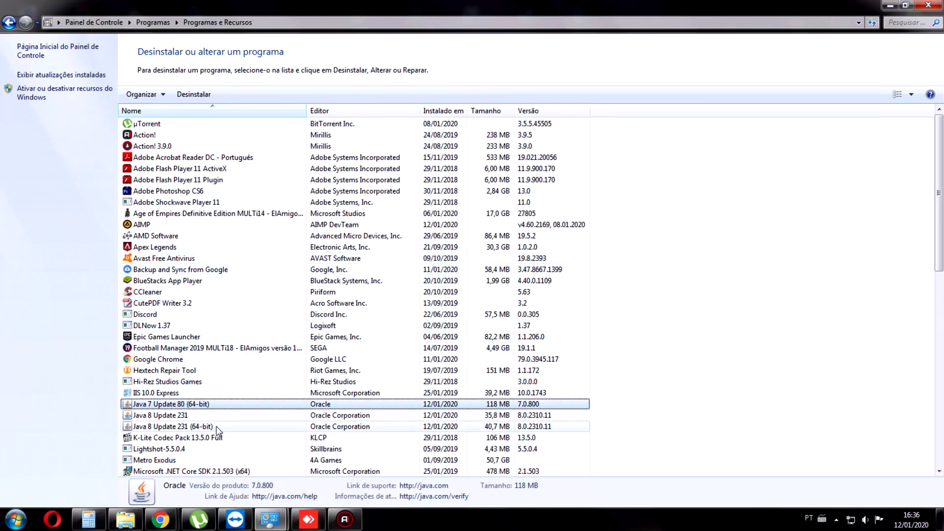
Step: Check the versions and uninstall option of the Java 7 Update 80 and Java 8 Update 231 entries, closing the window
click(539, 418)
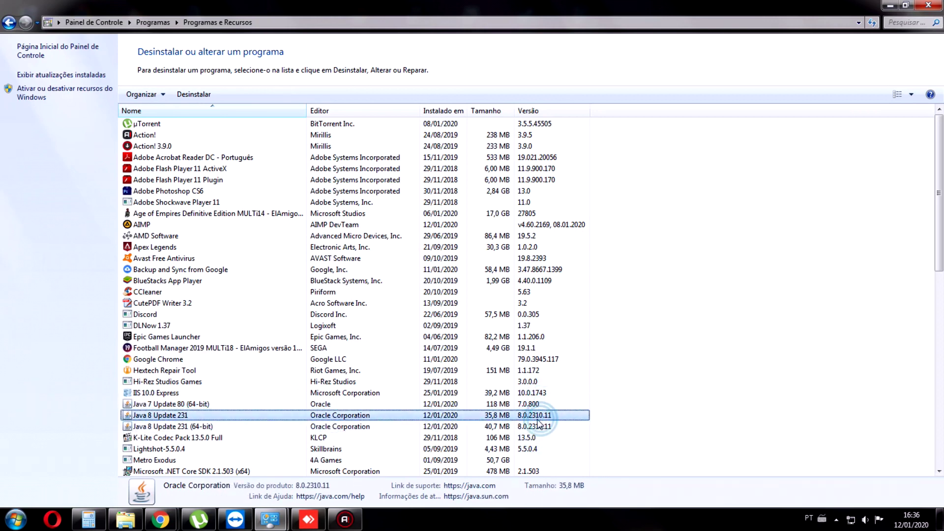
click(537, 406)
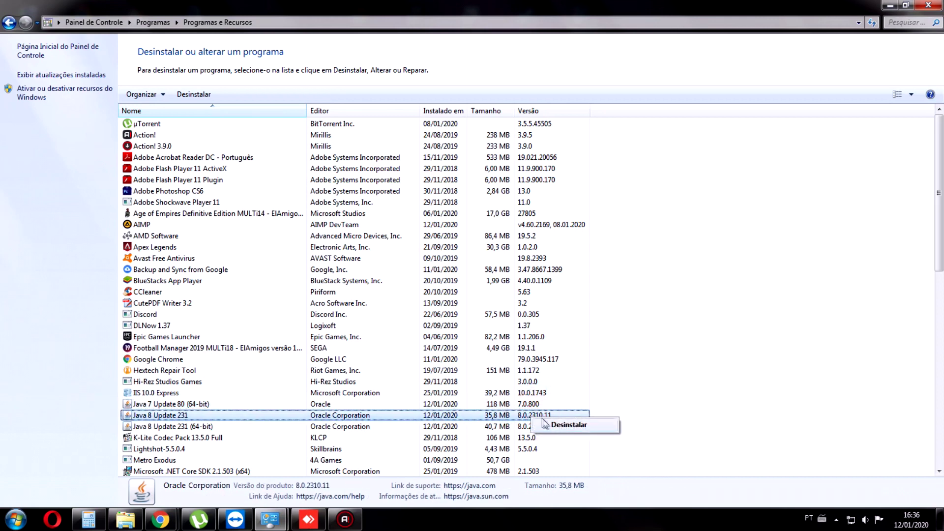
right_click(522, 428)
right_click(522, 427)
click(509, 405)
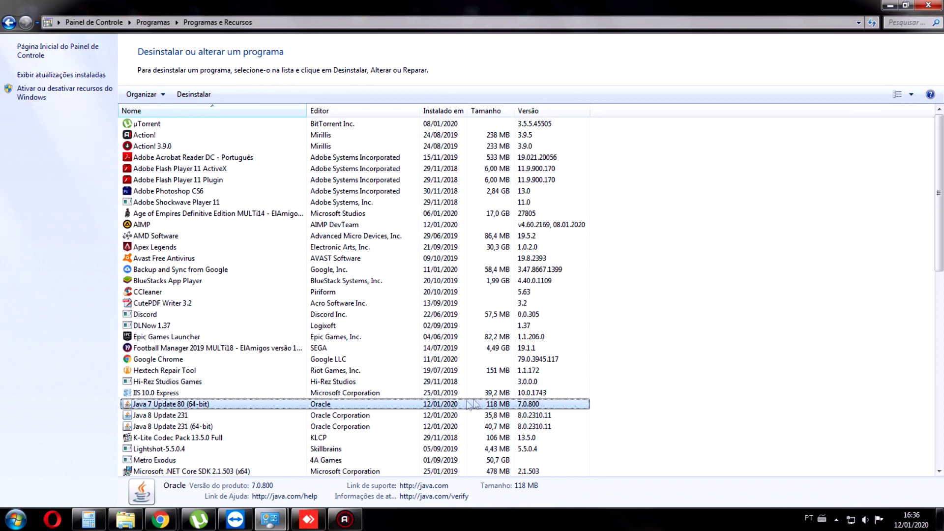
click(937, 5)
right_click(474, 219)
right_click(552, 142)
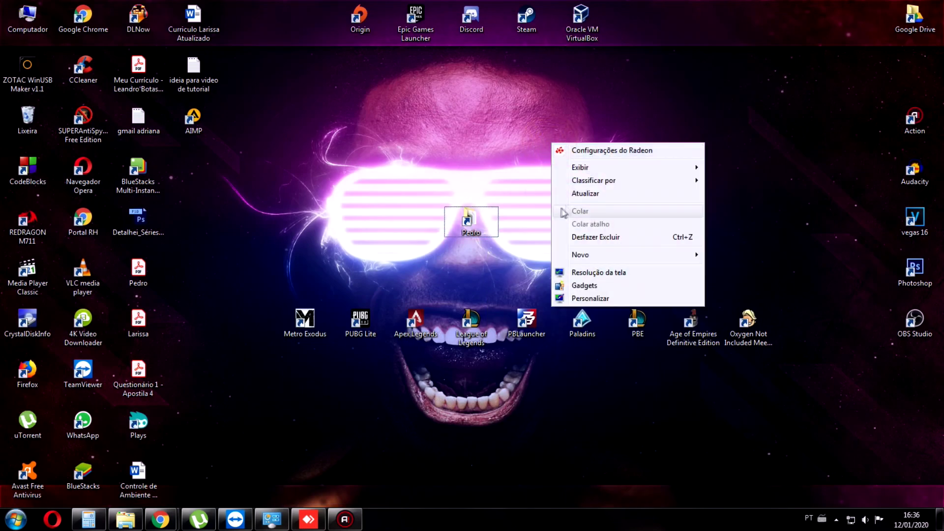
click(583, 194)
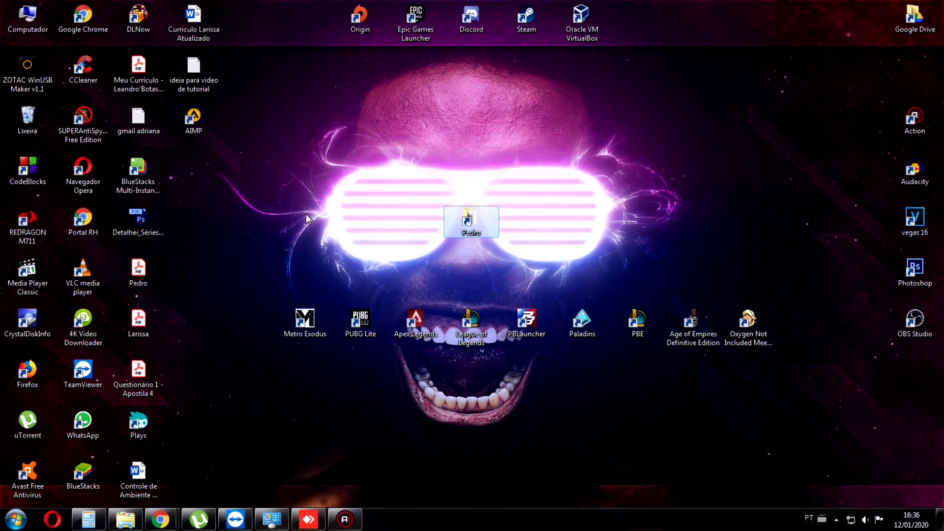
right_click(300, 261)
click(336, 316)
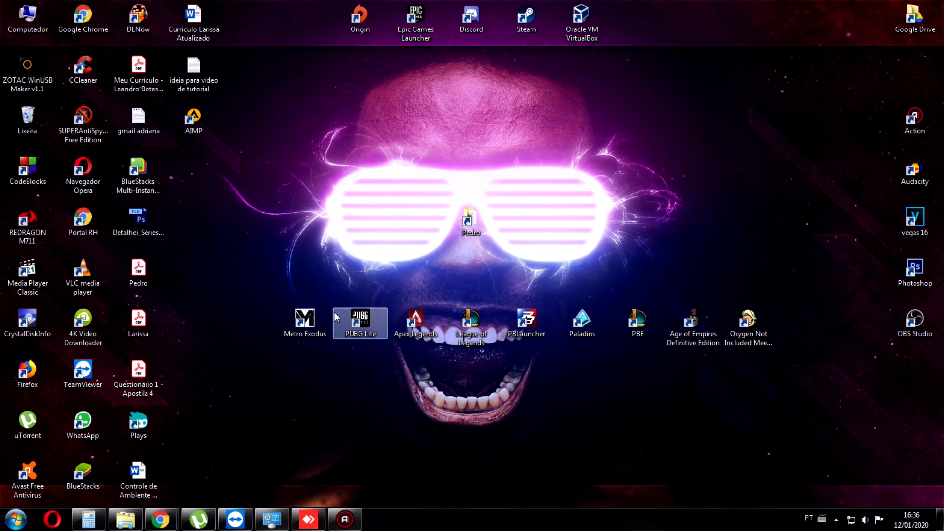
click(293, 288)
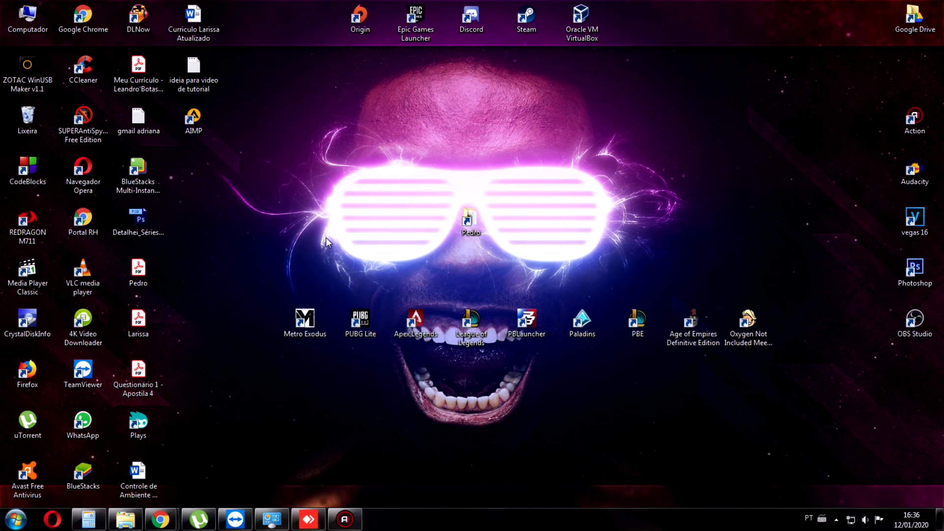